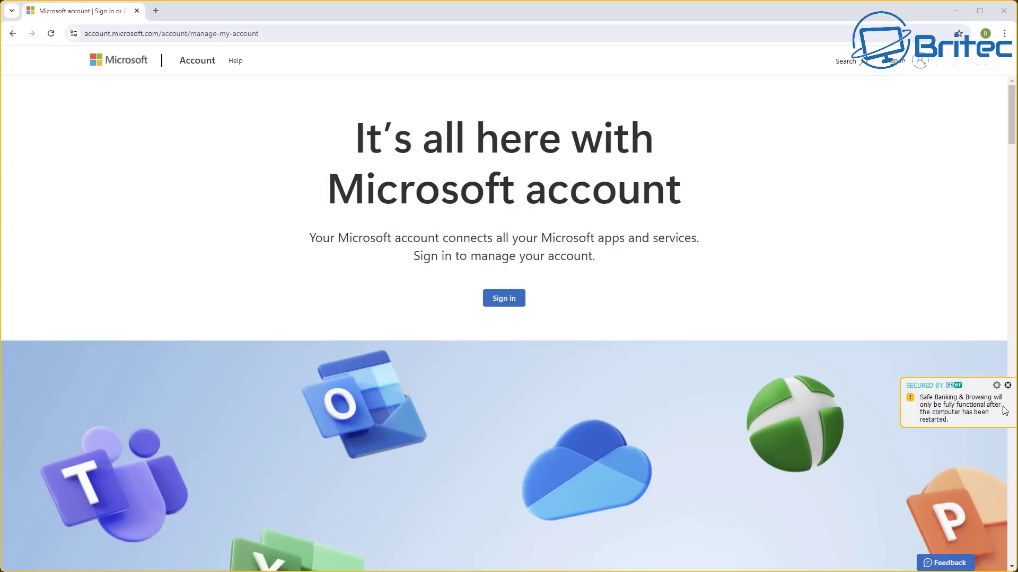
Dismiss the ESET safe-banking notification over the Microsoft account page
click(1007, 385)
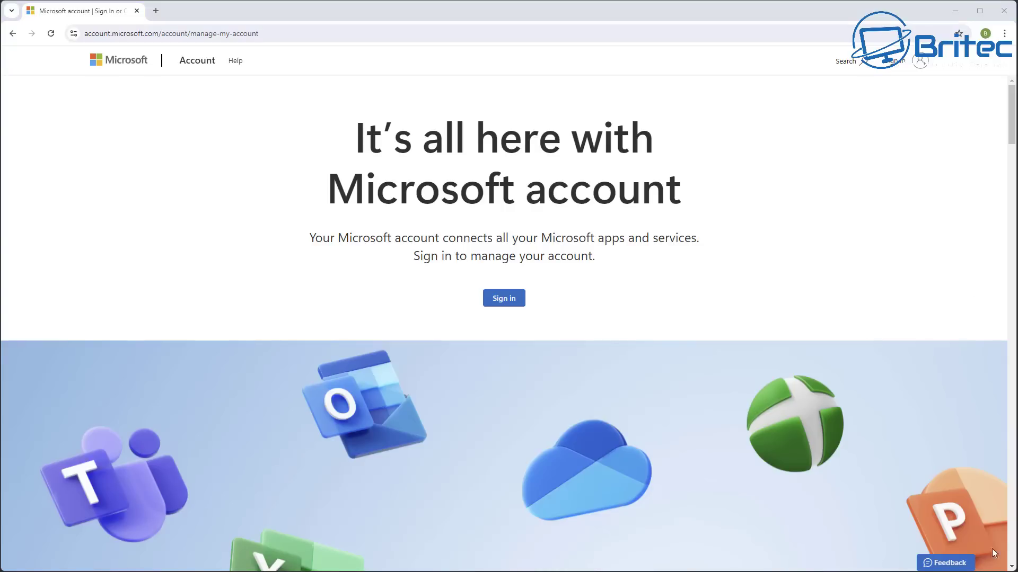
Sign in with the account e-mail address and send an approval request to the phone
click(923, 64)
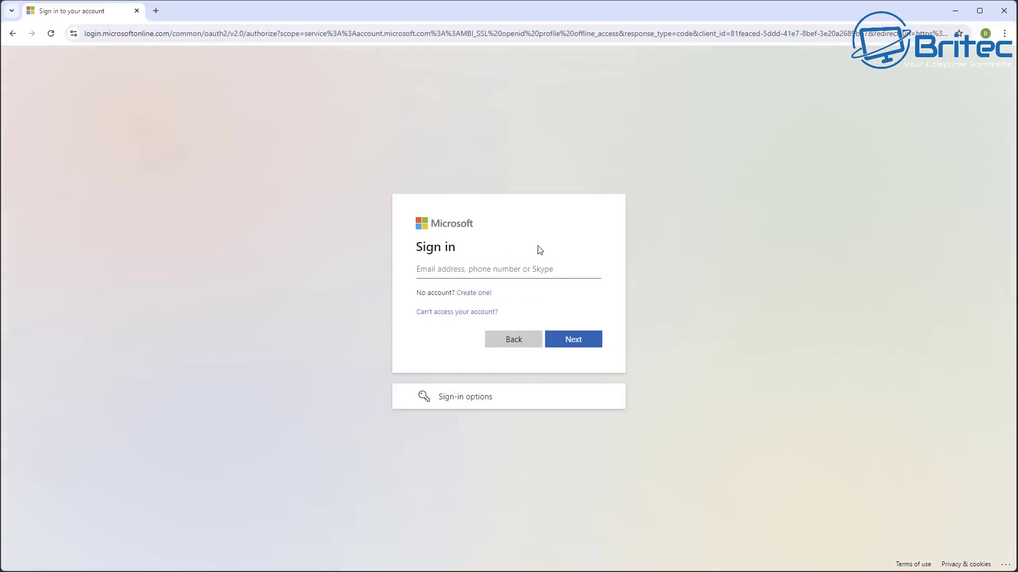
click(498, 263)
key(ctrl+v)
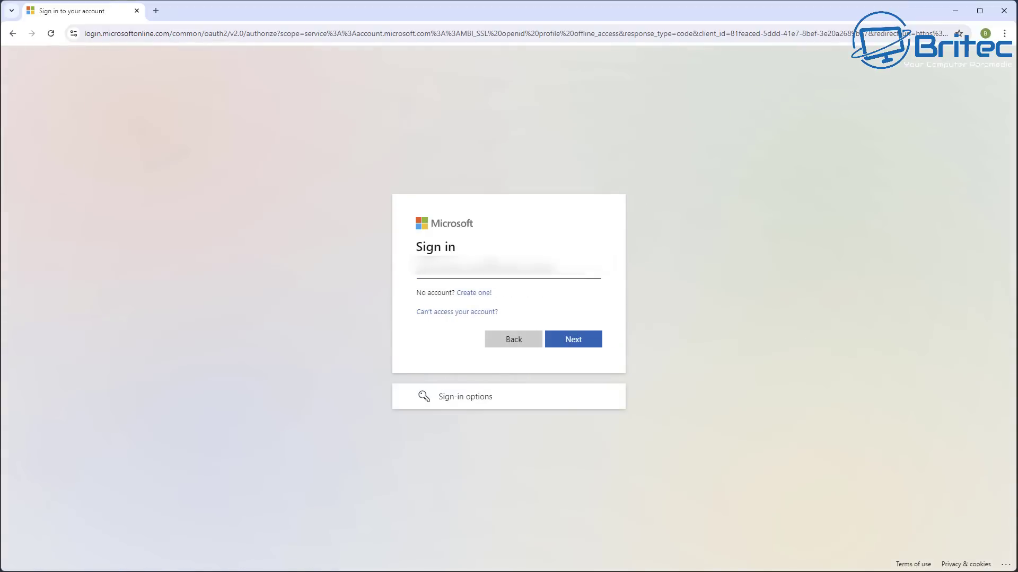
key(ctrl+a)
key(BackSpace)
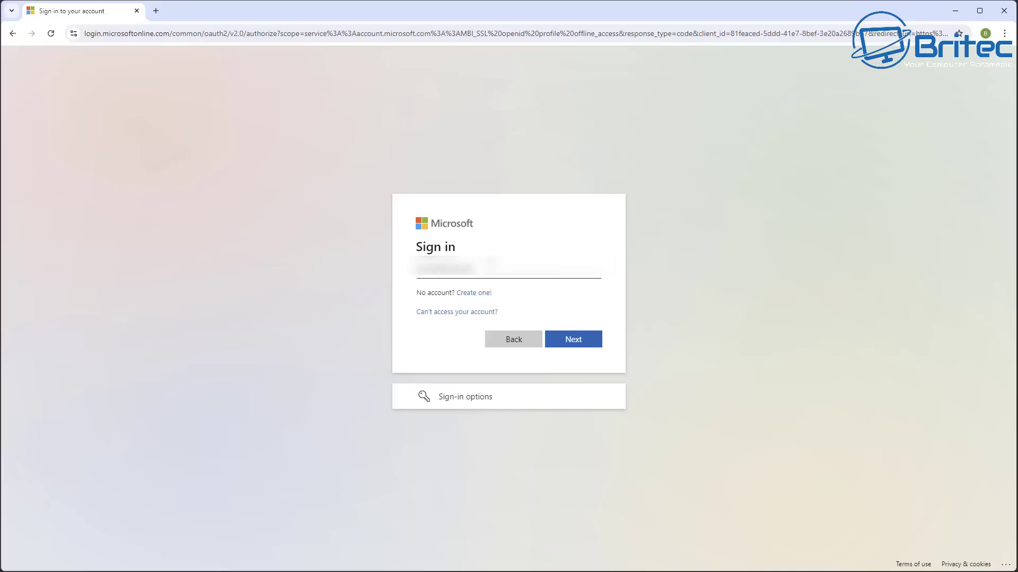
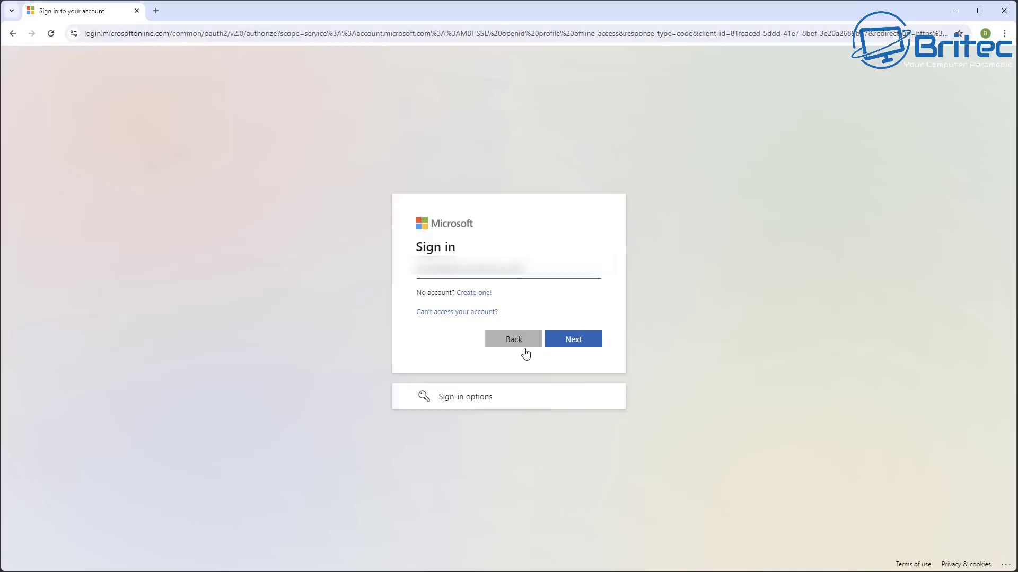
click(562, 346)
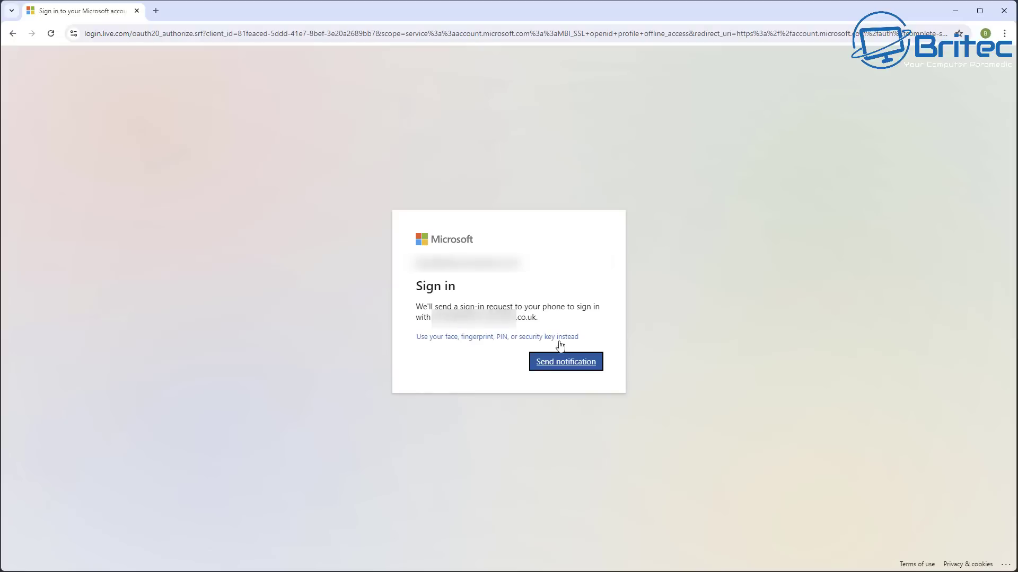
click(566, 364)
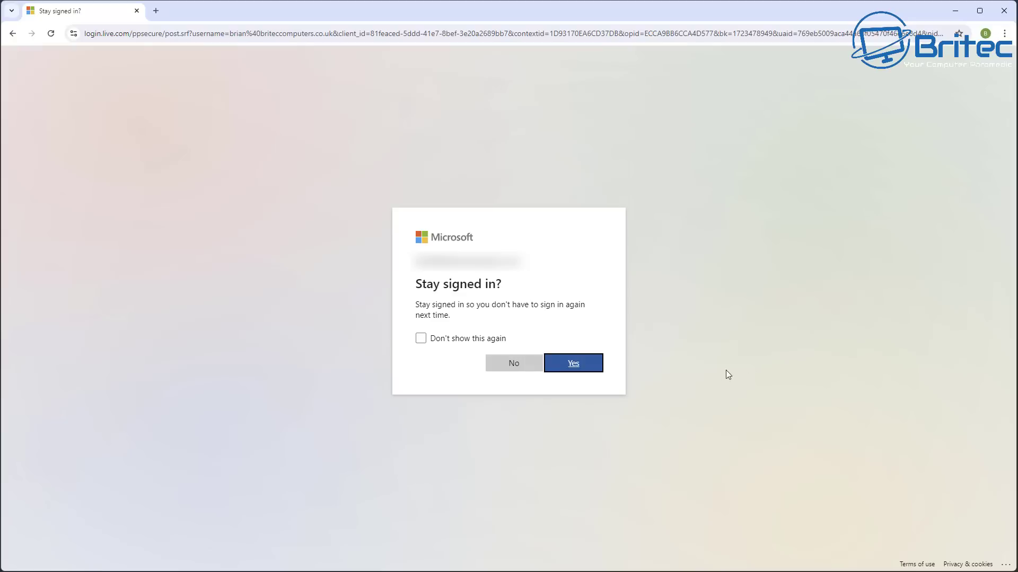
Stay signed in, then expand Office Professional Plus 2021 under Services & subscriptions
click(577, 365)
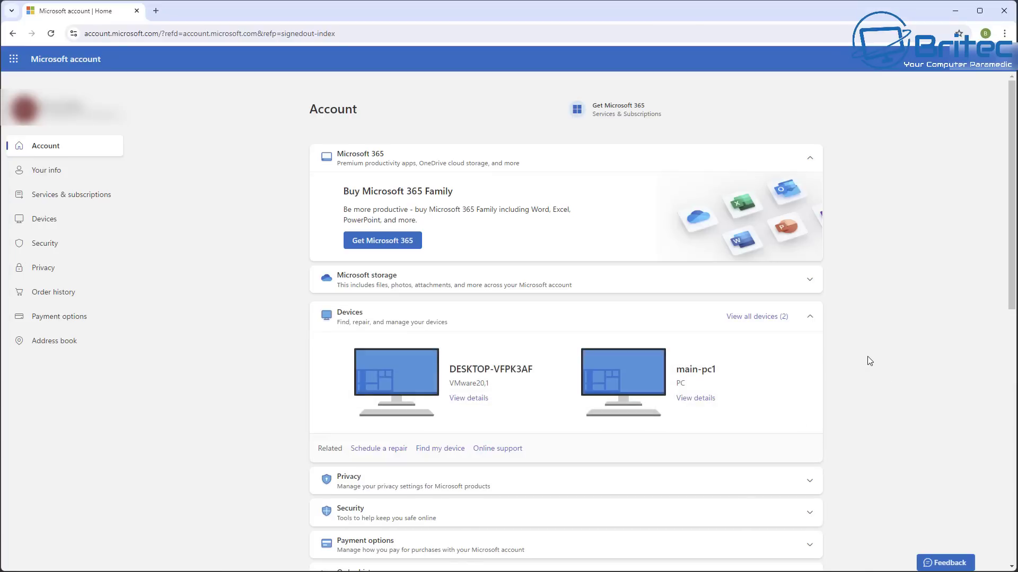
click(68, 195)
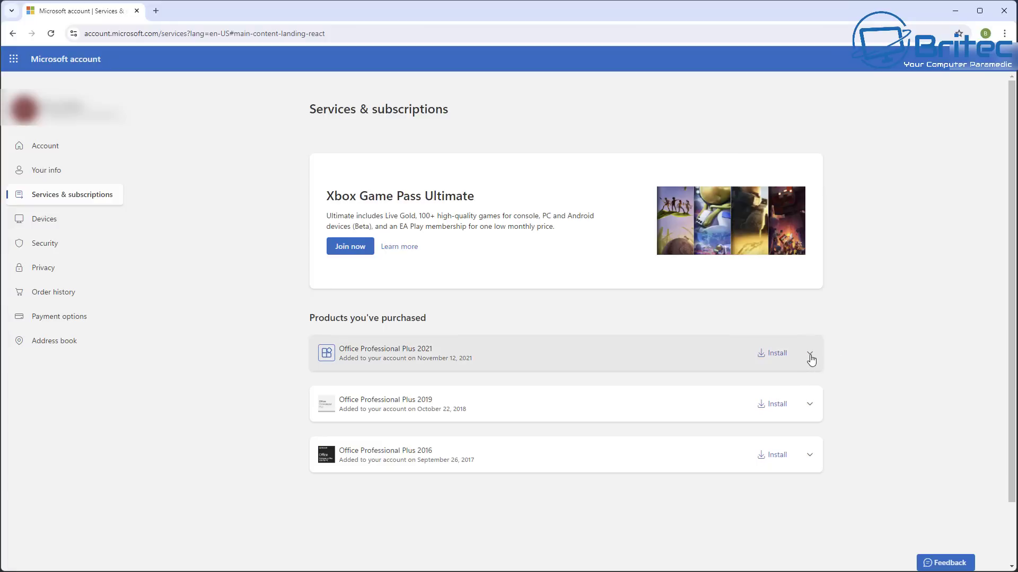
click(810, 355)
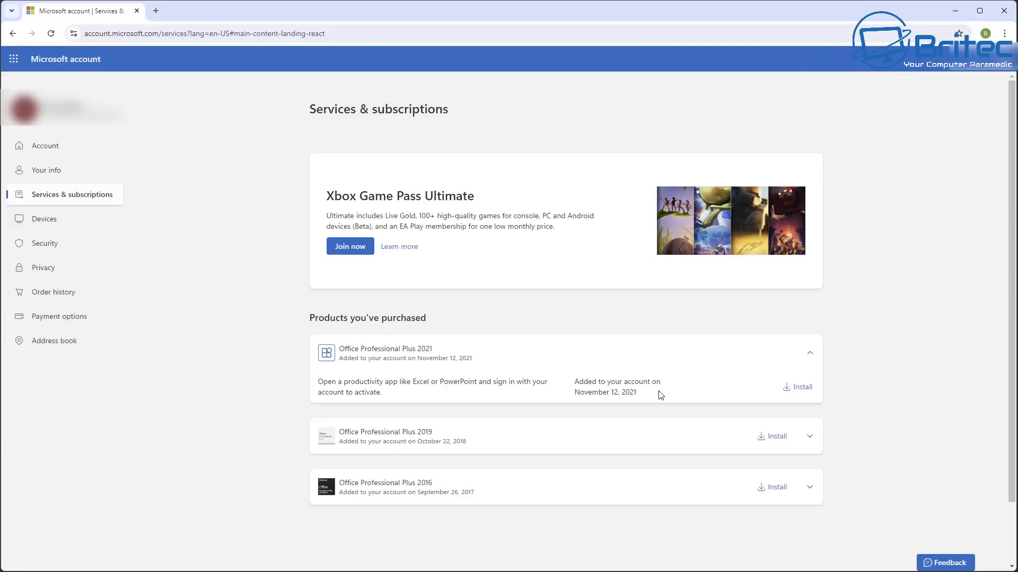
Start the Office Professional Plus 2021 install with English and the Offline installer version
click(805, 394)
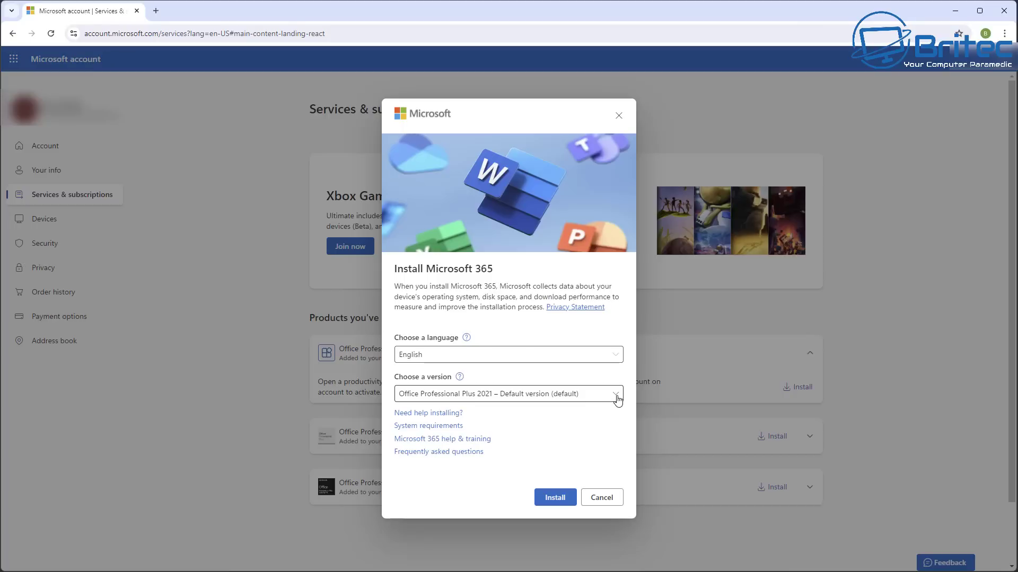
click(616, 357)
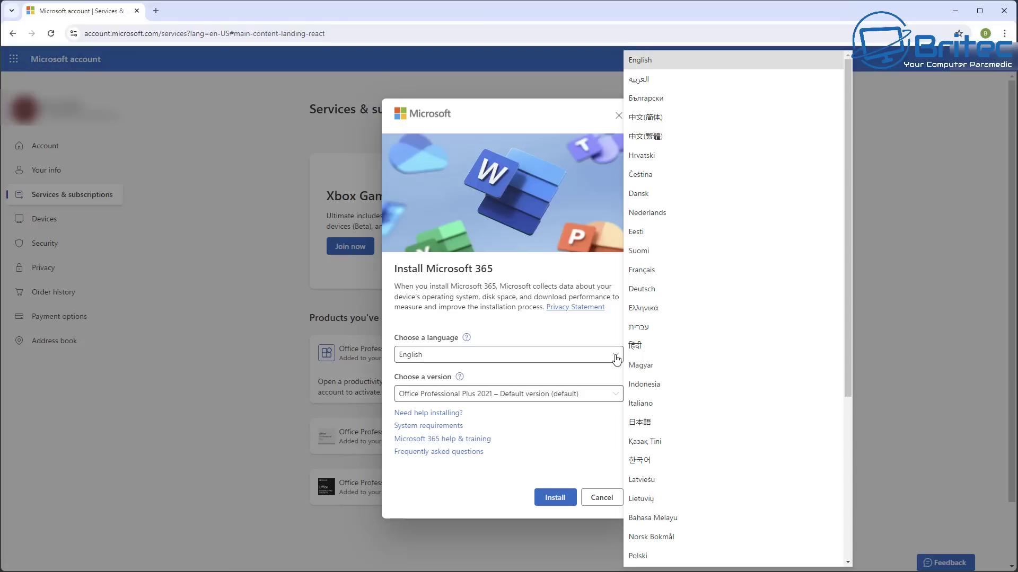
click(615, 359)
click(619, 397)
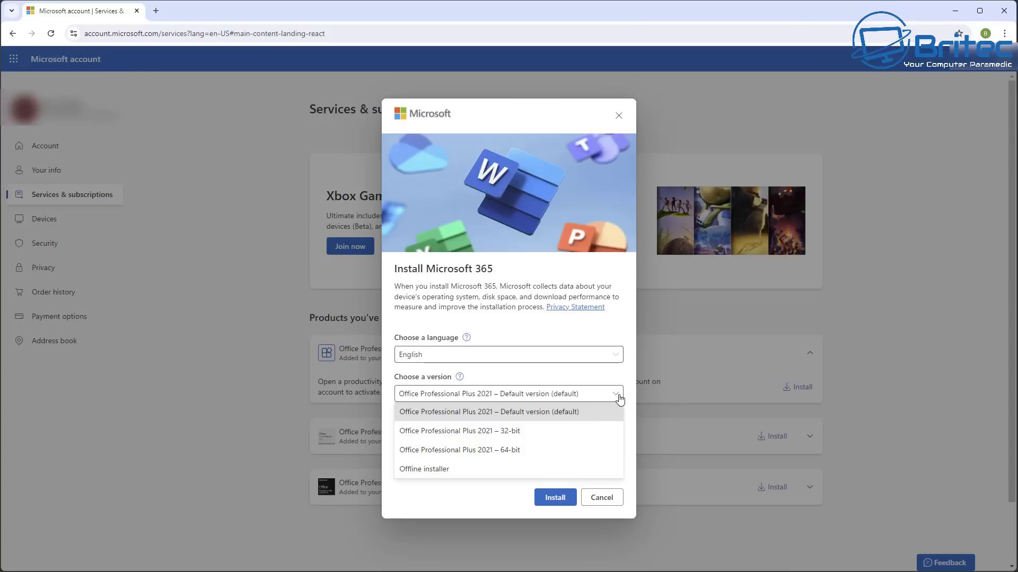
click(481, 472)
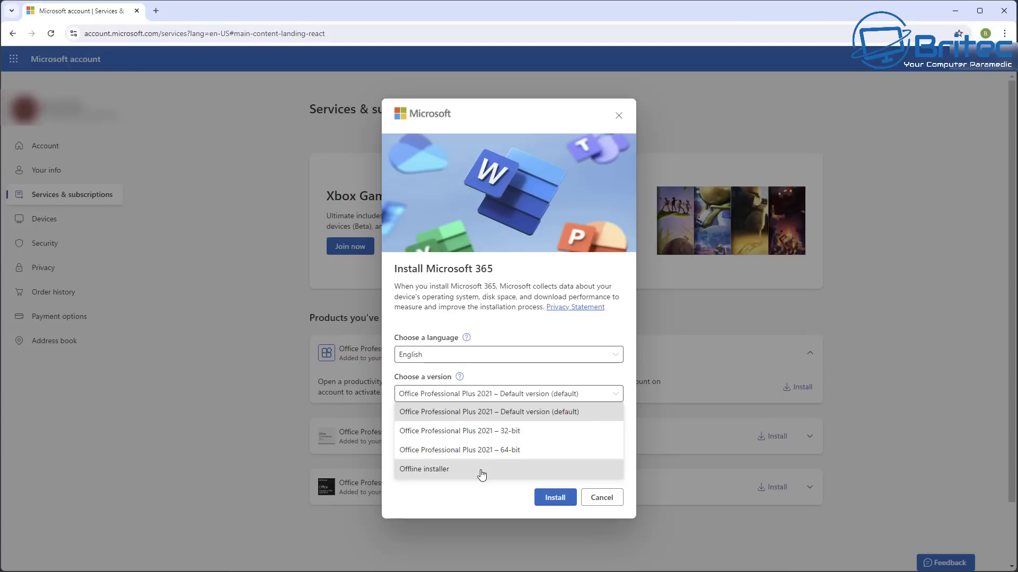
Download the ProPlus2021Retail.img offline installer, check its progress, and reopen the 2021 install options
click(563, 502)
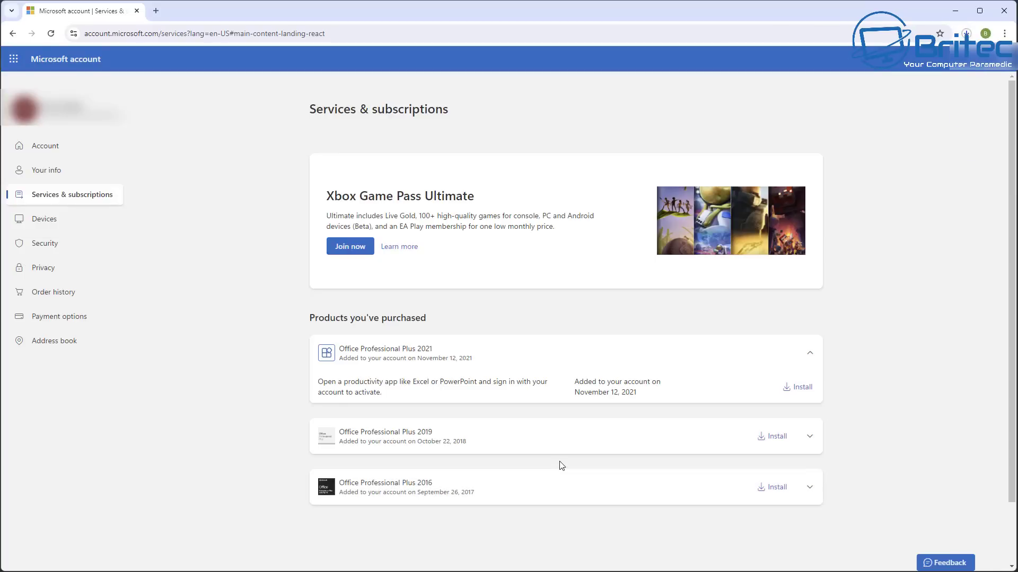
click(967, 33)
mouse_move(846, 93)
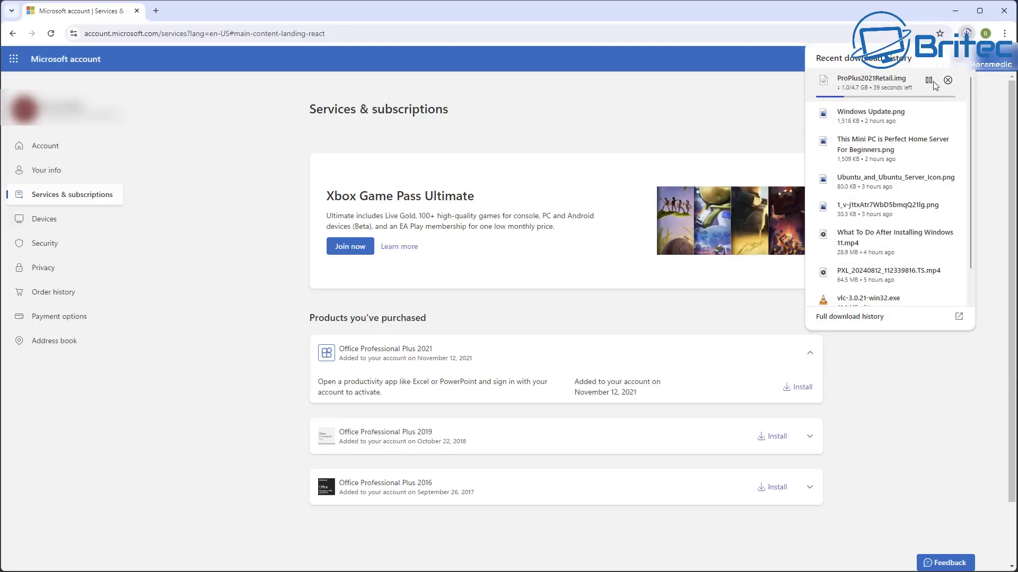
click(970, 33)
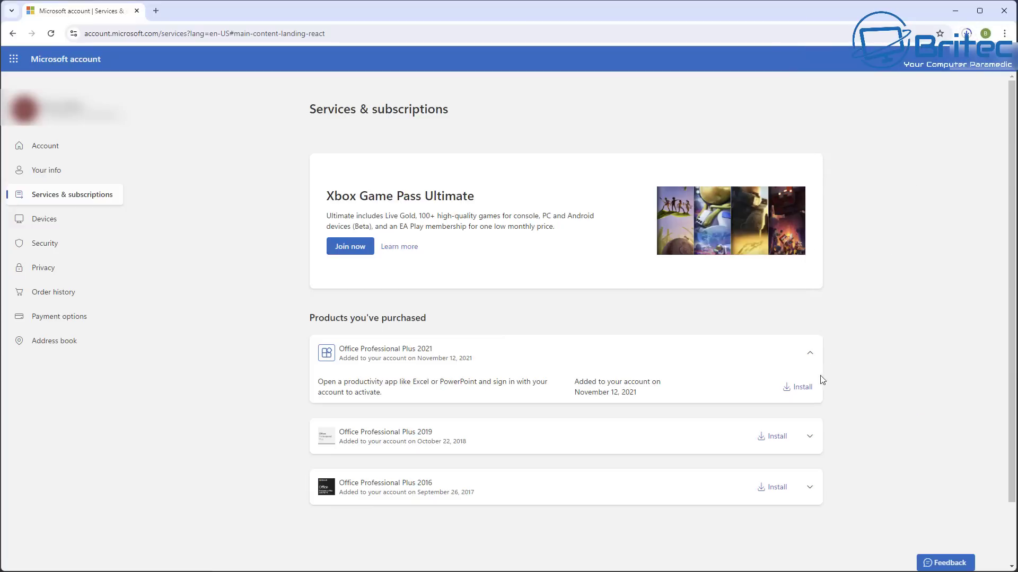
click(800, 388)
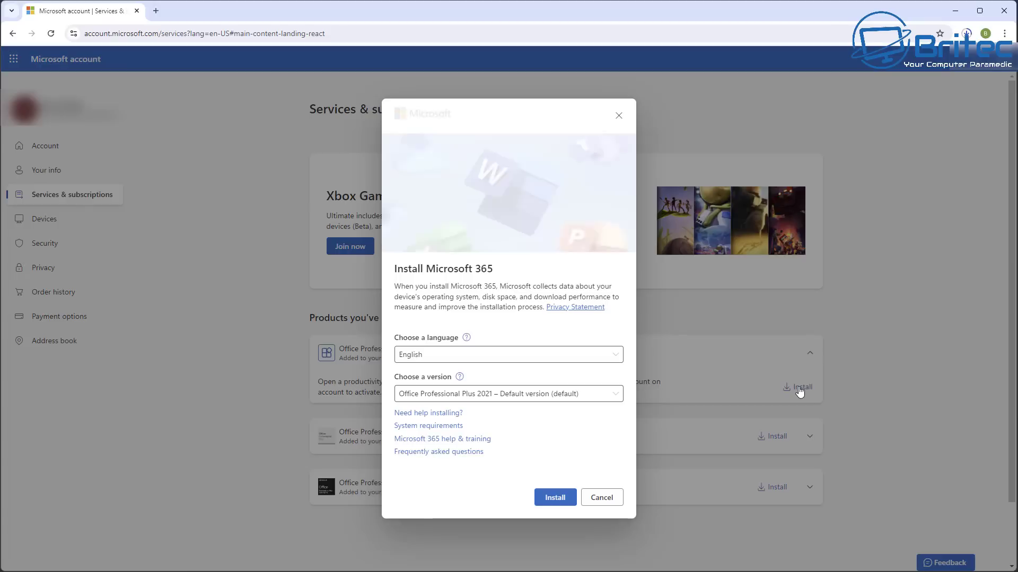
Download OfficeSetup.exe for the default 2021 version and open the Downloads folder
click(598, 398)
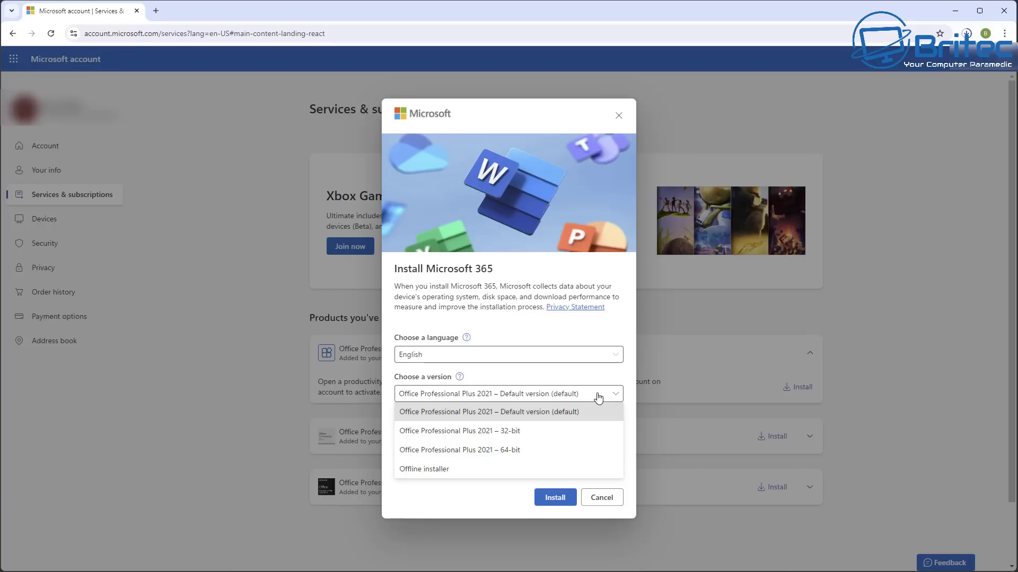
click(599, 396)
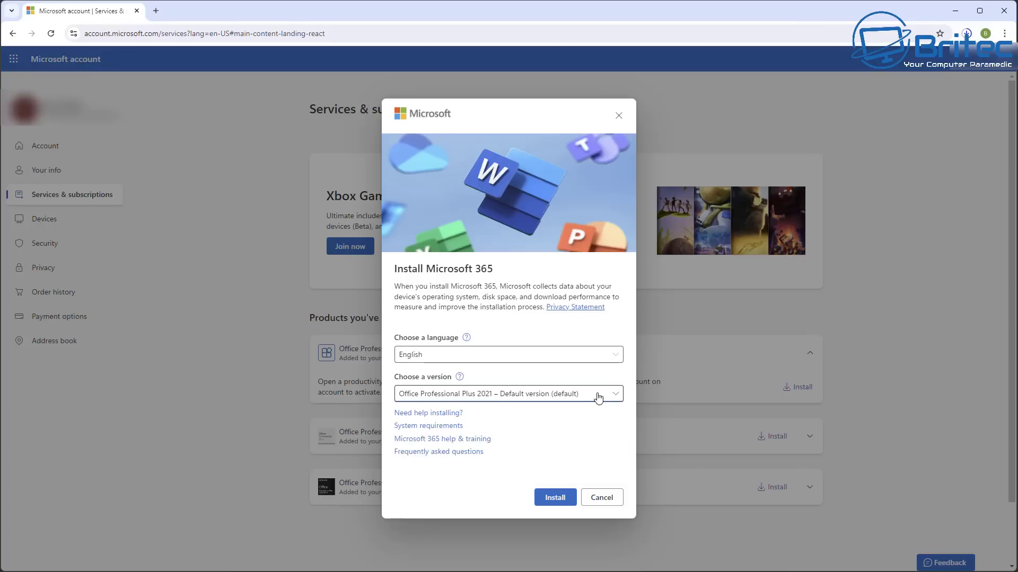
click(548, 503)
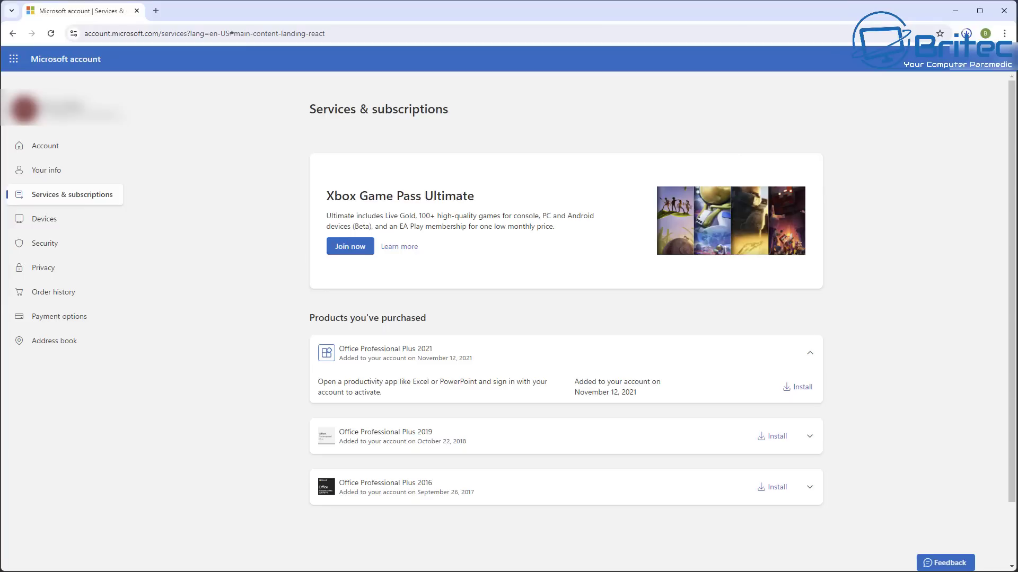
click(708, 558)
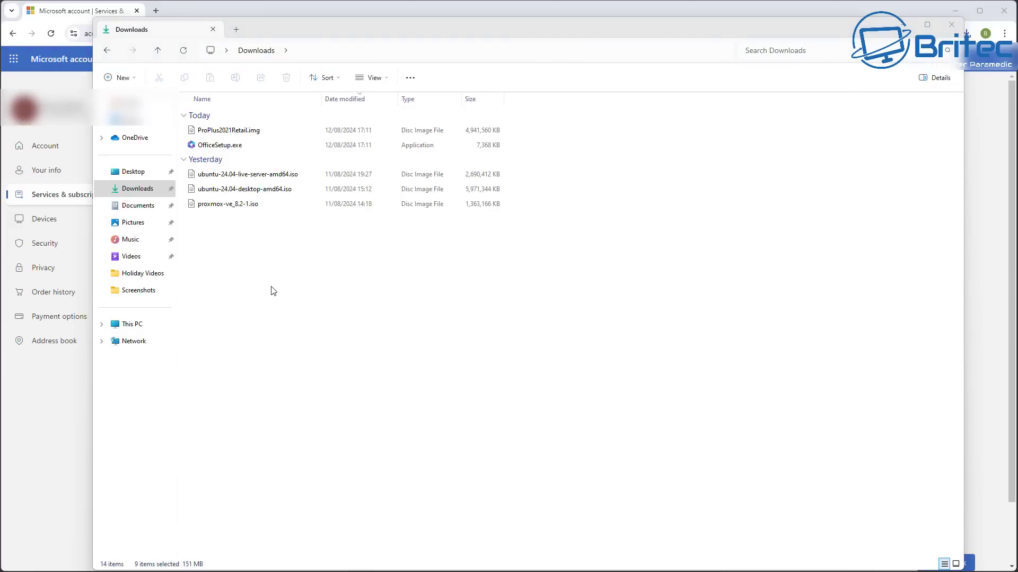
Run OfficeSetup.exe from Downloads to install Word, PowerPoint and Outlook
double_click(219, 145)
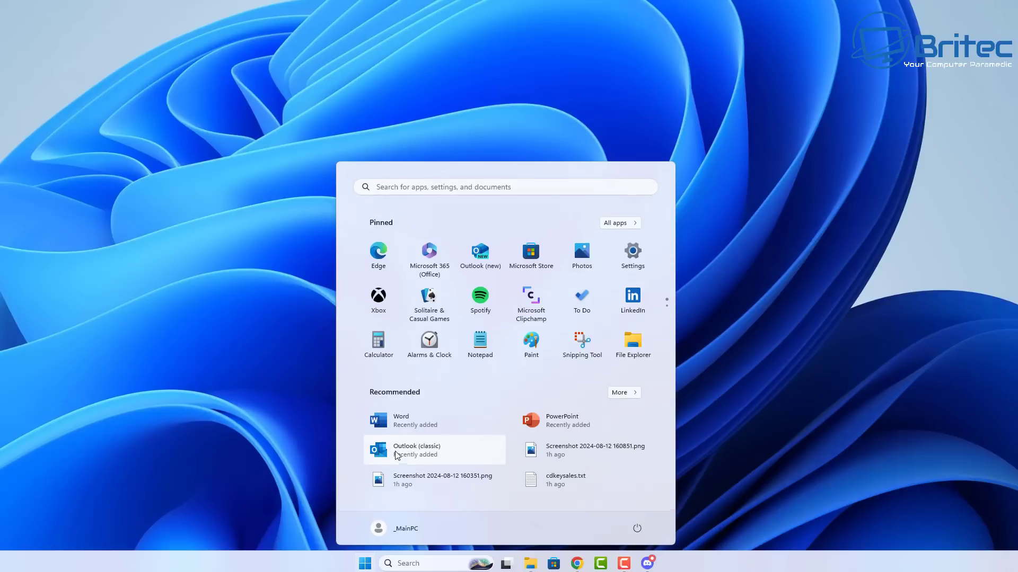
Launch Outlook (classic) from Start and choose Sign in or create account
click(406, 448)
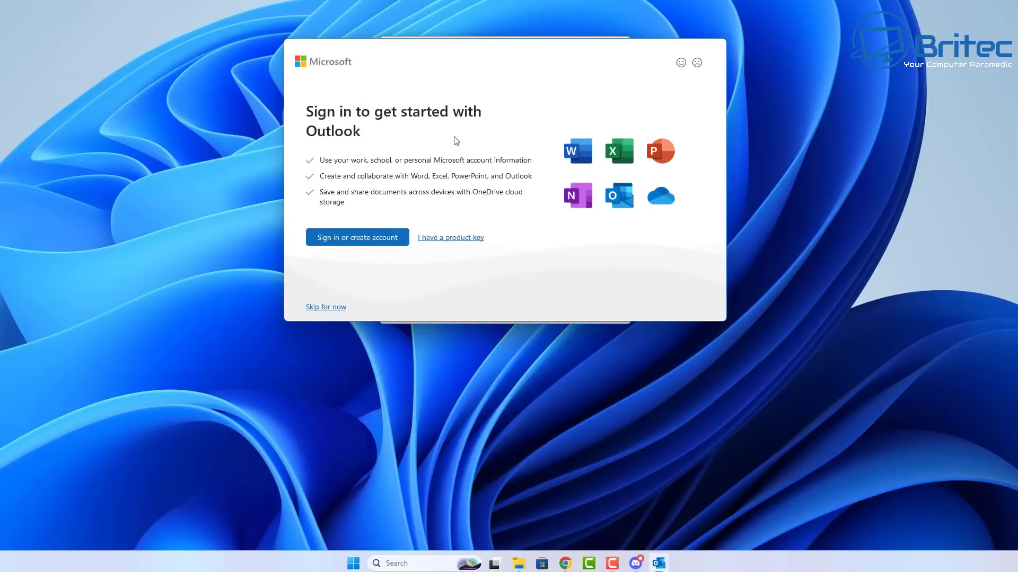
drag(465, 61, 433, 153)
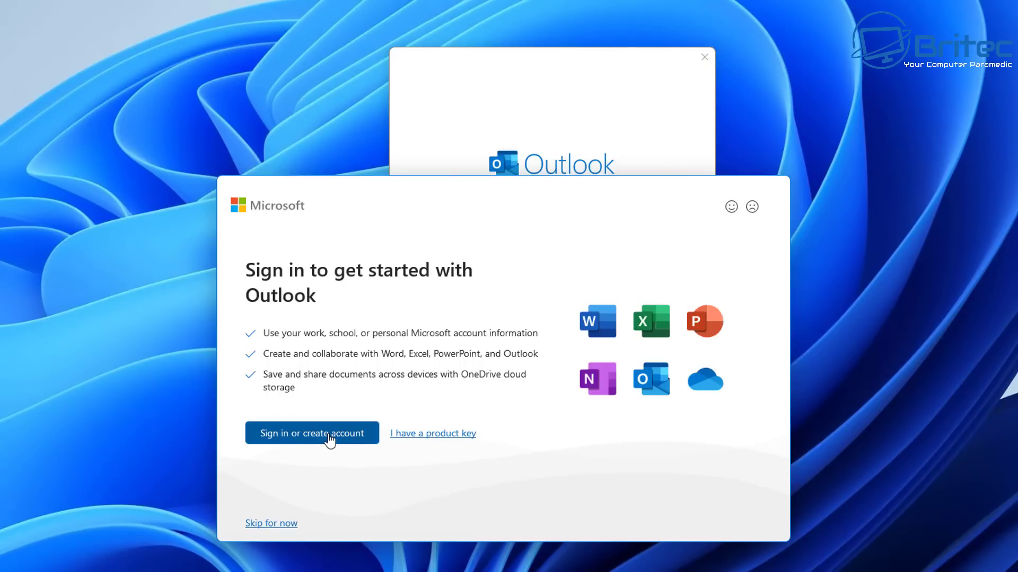
click(271, 525)
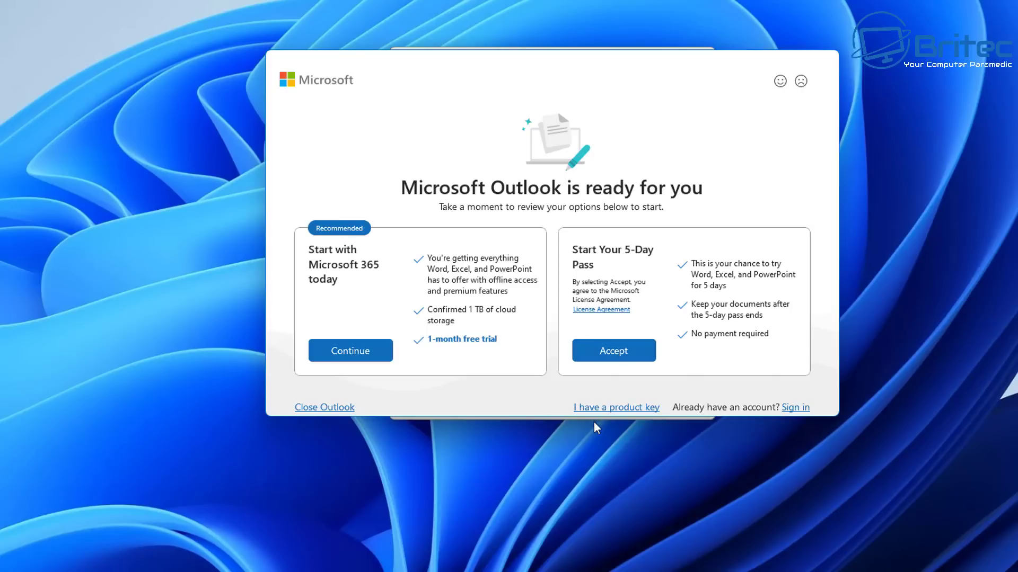
Skip the Microsoft 365 offer and submit the account's e-mail address for setup
click(604, 409)
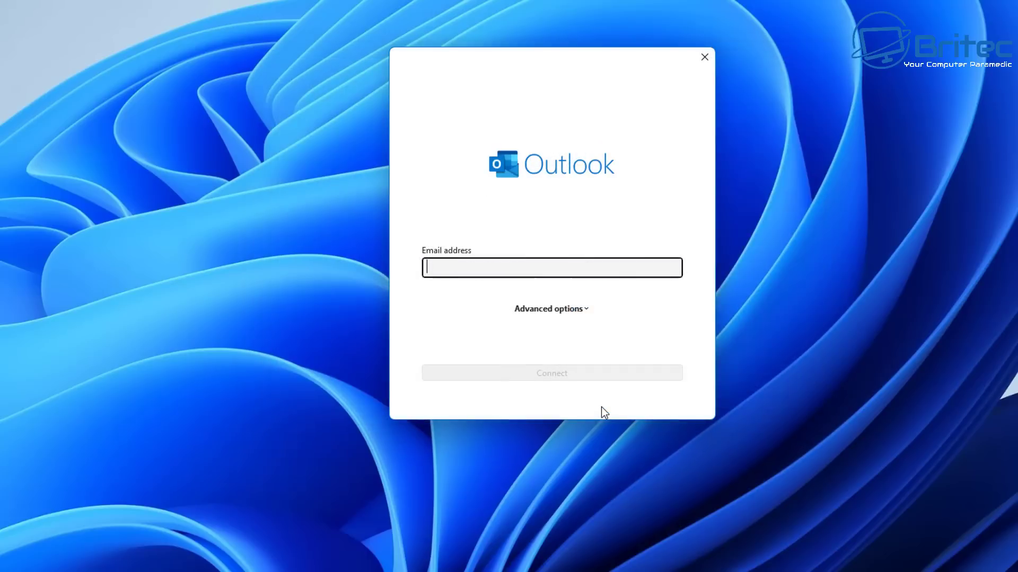
drag(518, 74, 531, 131)
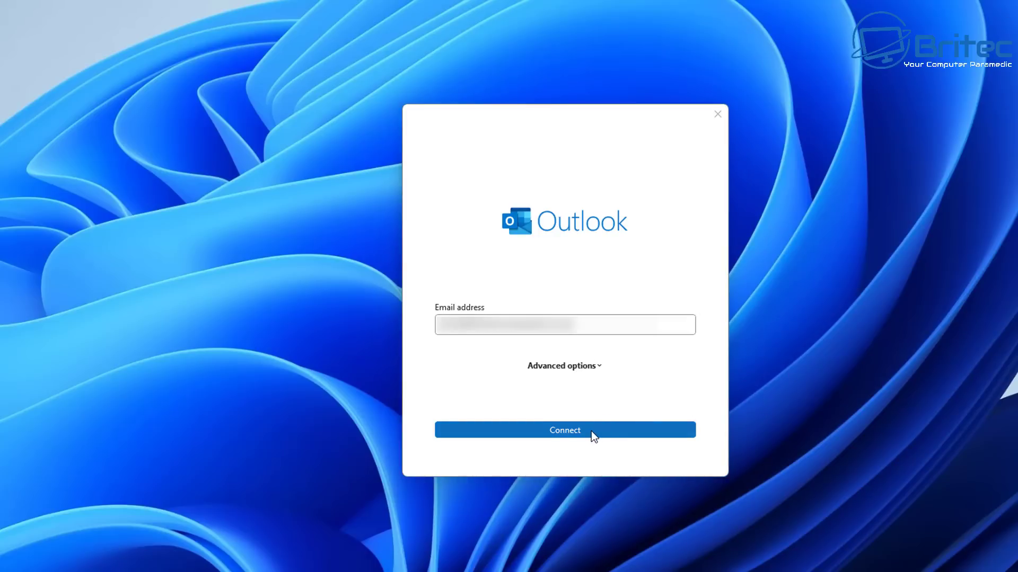
click(590, 431)
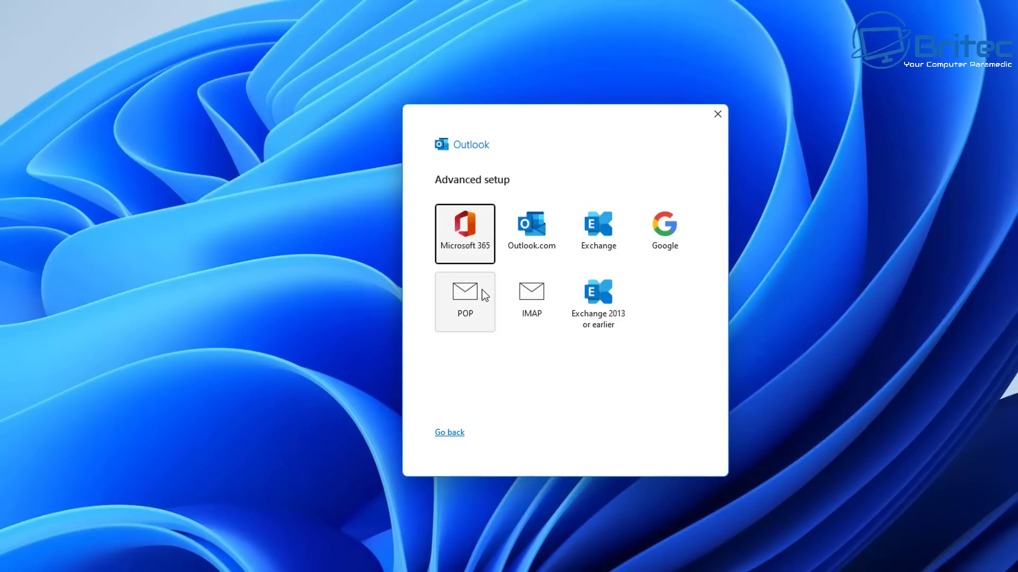
Choose IMAP as the account type and connect using the account password
click(529, 294)
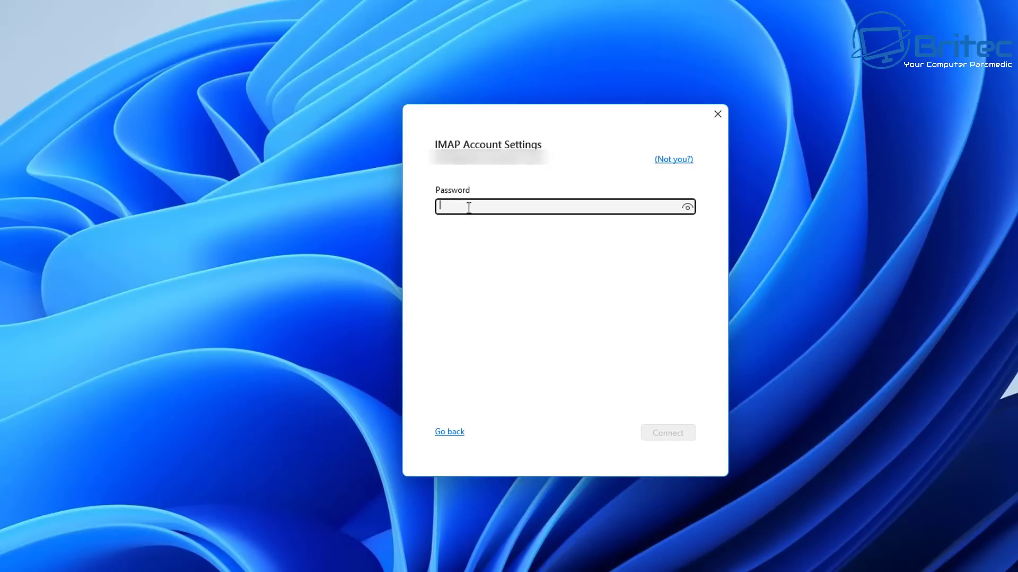
text(*)
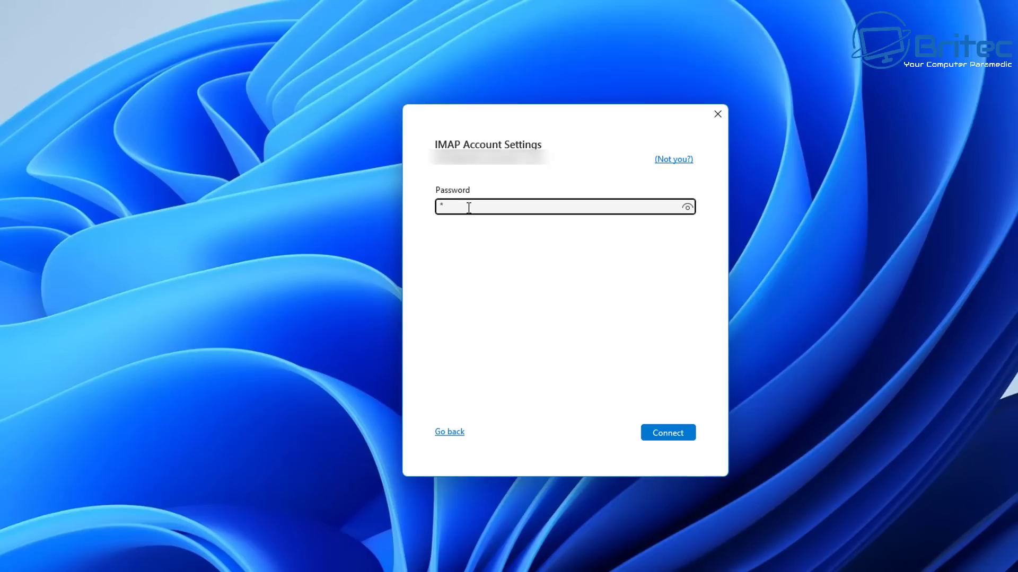
text(**********)
text(***)
click(662, 440)
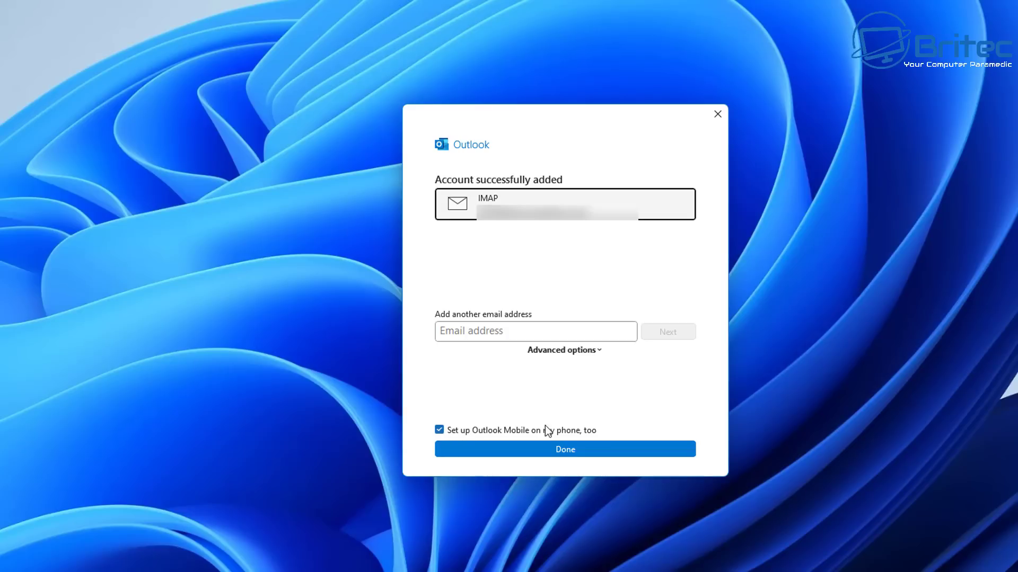
Finish account setup with the 'Set up Outlook Mobile on my phone, too' option turned off
click(444, 430)
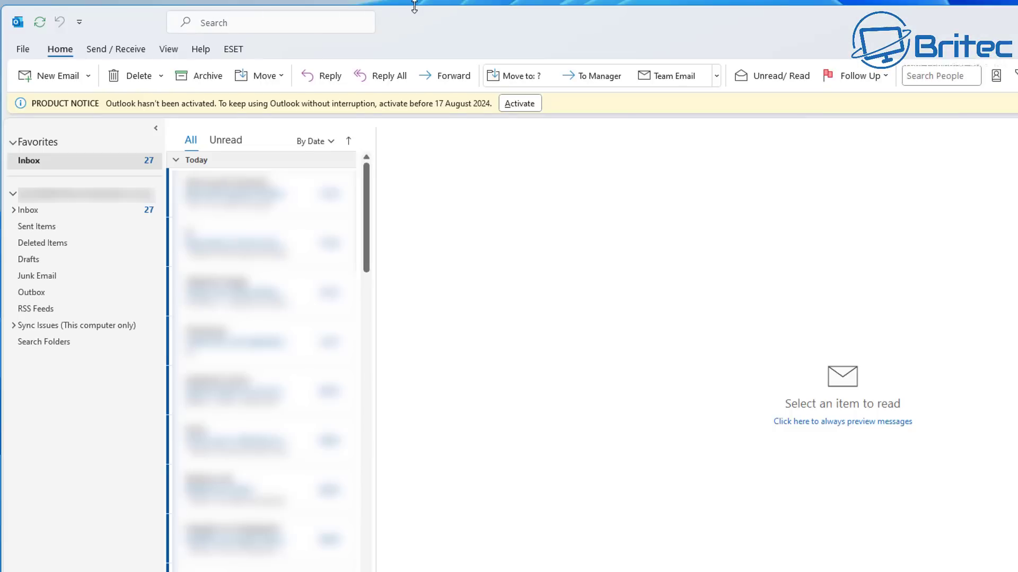
Maximize the Outlook window and choose Activate on the product notice bar
double_click(412, 8)
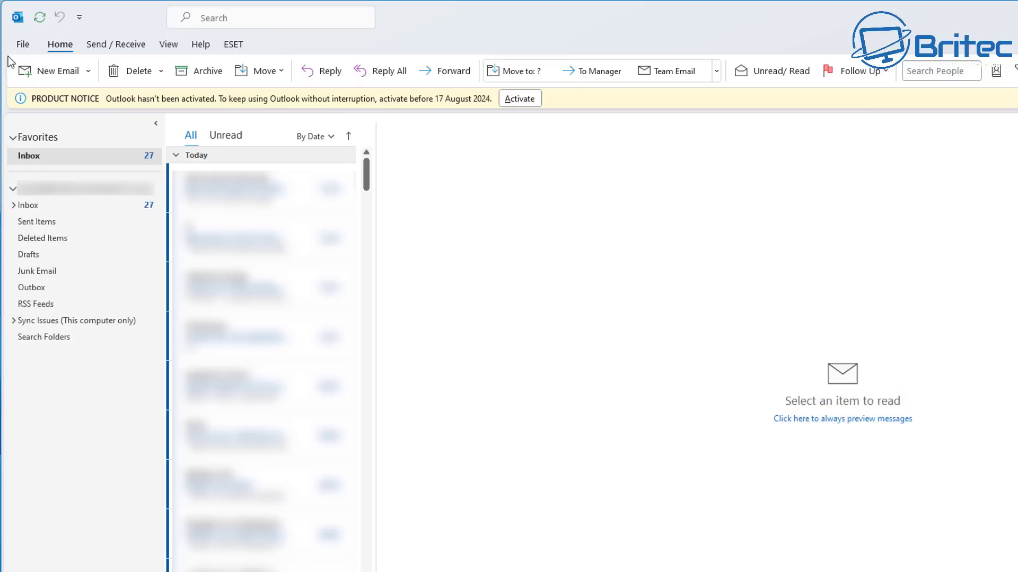
click(519, 104)
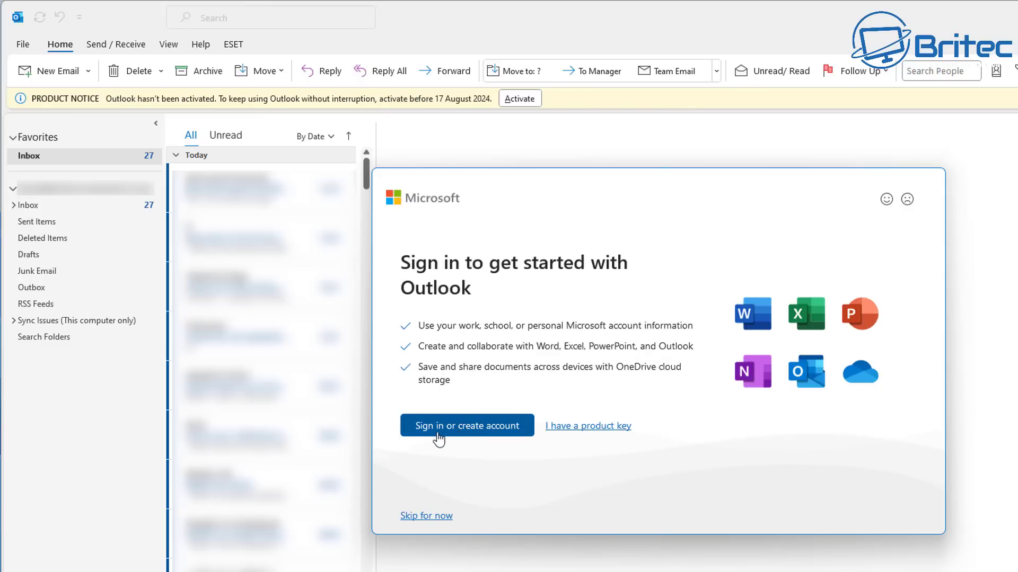
Choose Sign in and submit the Microsoft account e-mail address in Activate Office
click(471, 429)
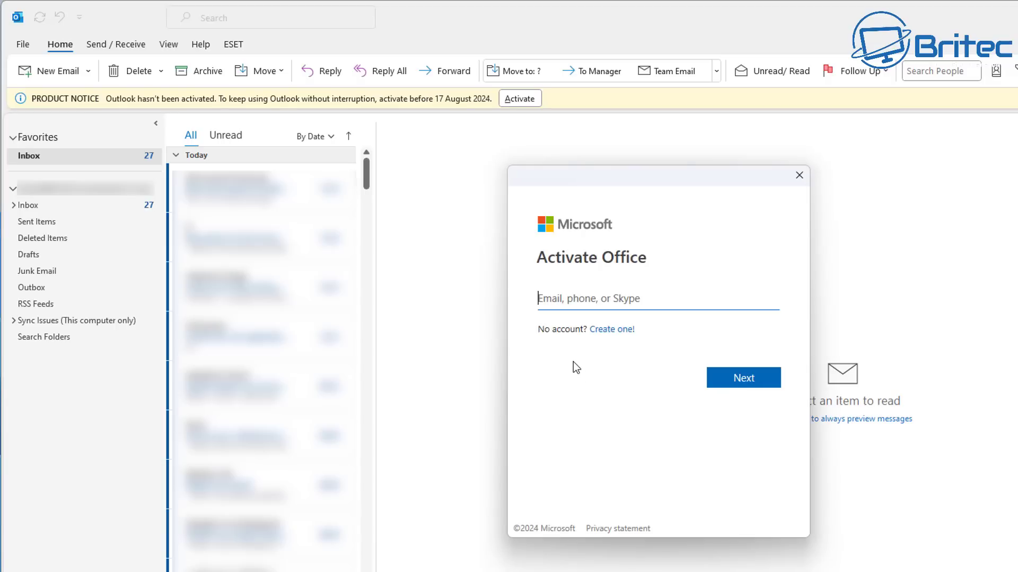
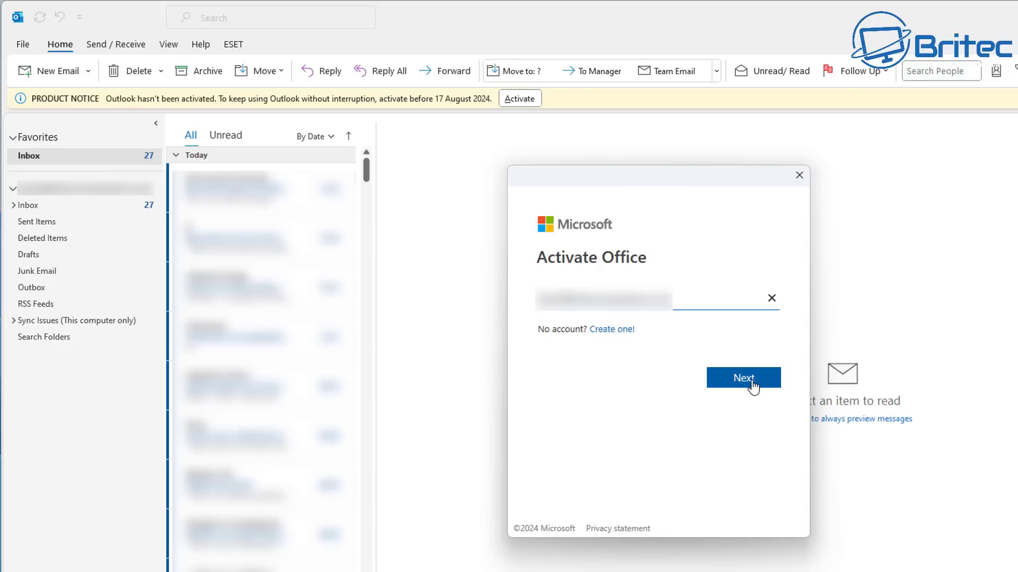
click(753, 385)
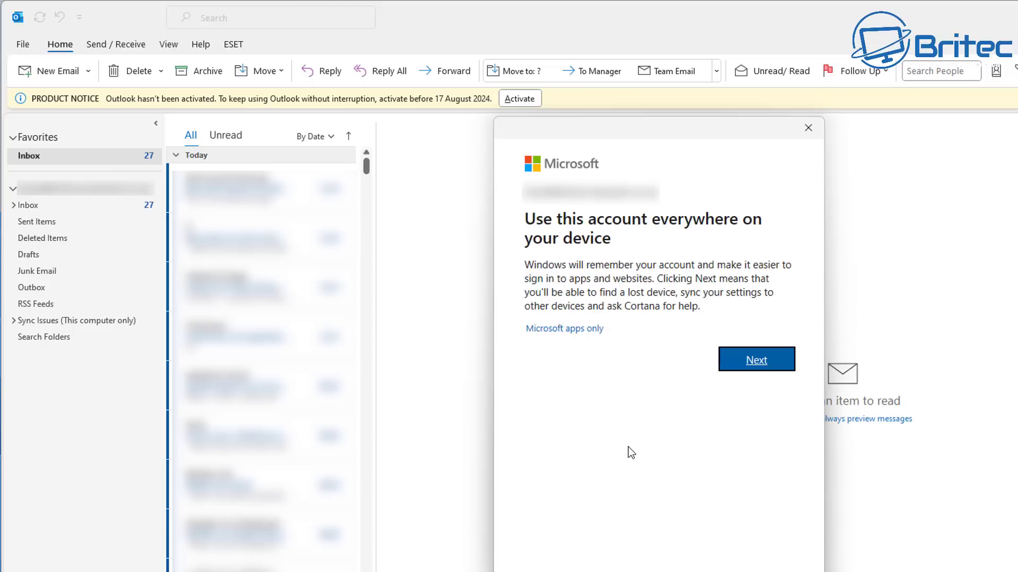
Confirm using this account everywhere on the device so activation proceeds
click(756, 367)
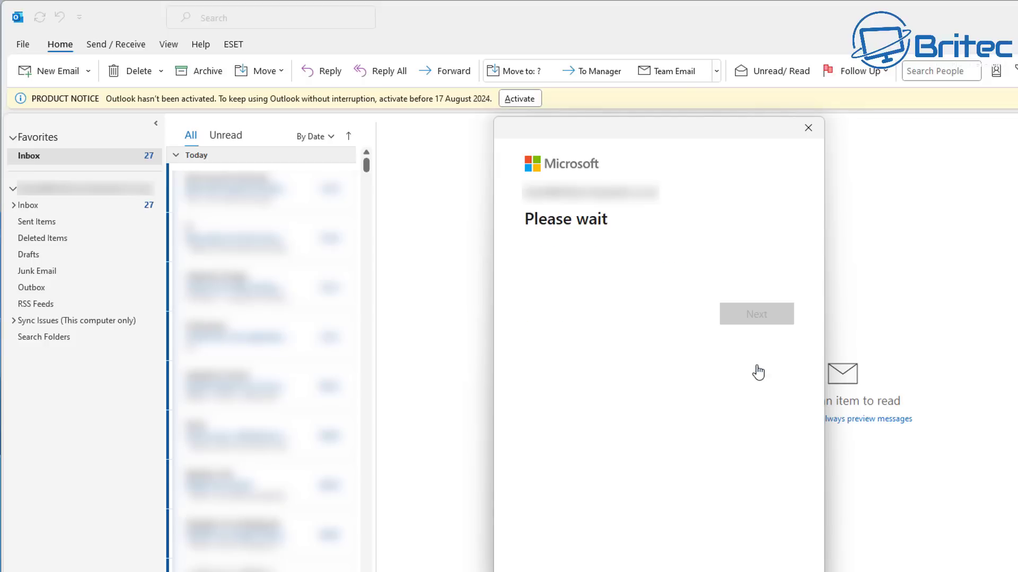